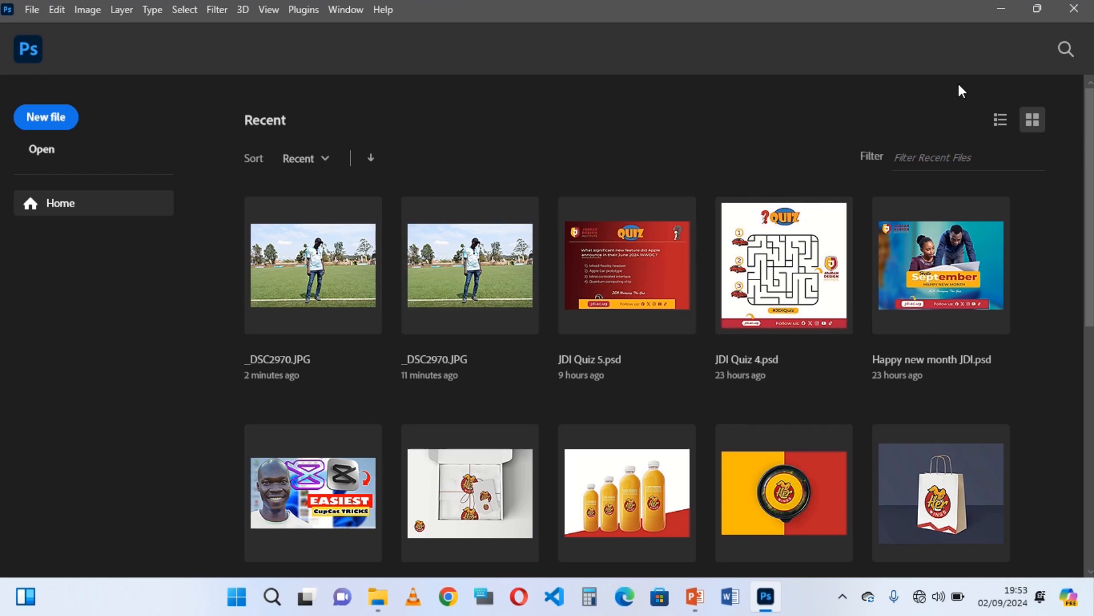
Open the desktop photo _DSC2970.JPG in Photoshop.
click(1002, 10)
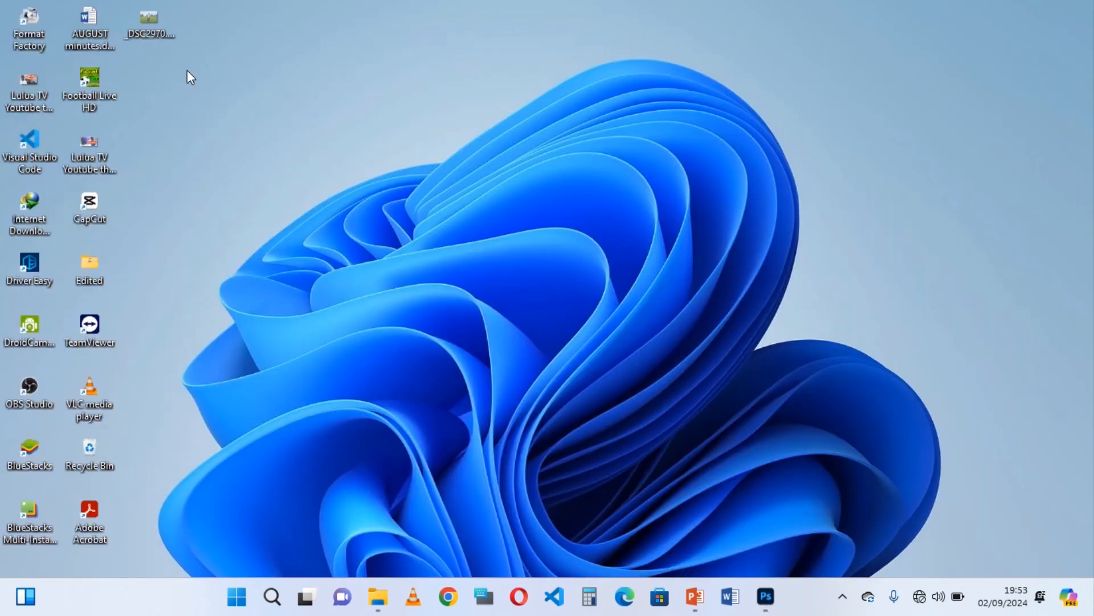
drag(156, 30, 648, 469)
drag(754, 563, 536, 138)
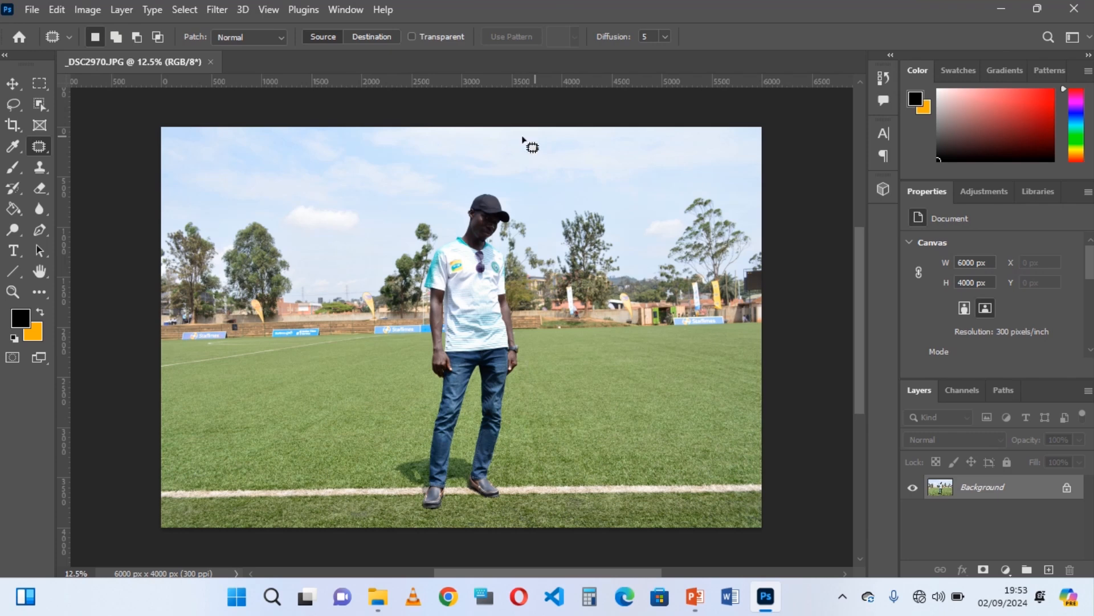
right_click(43, 146)
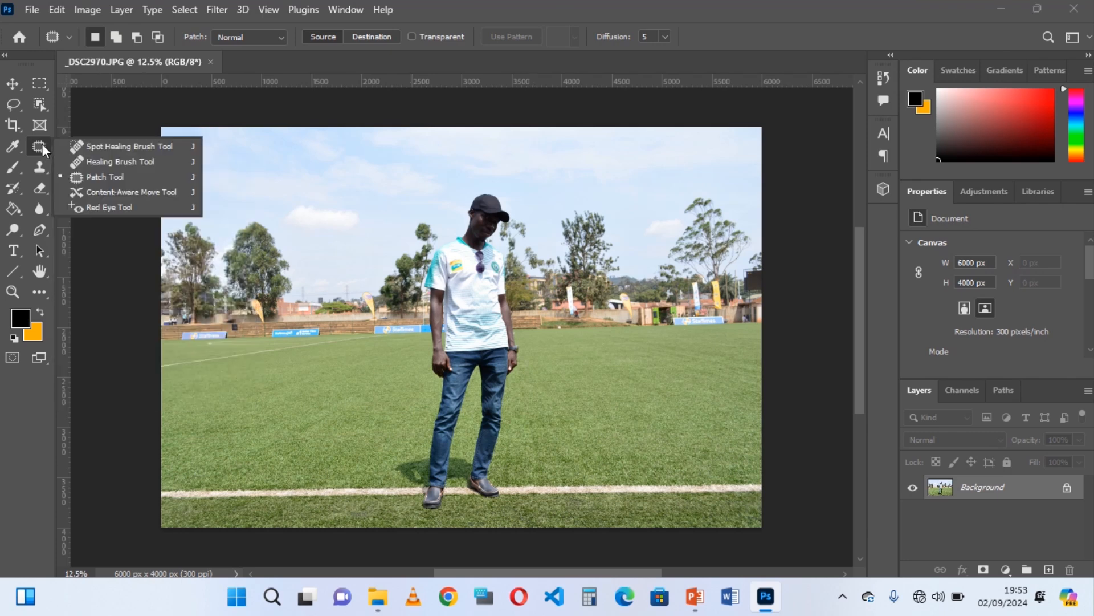
click(114, 178)
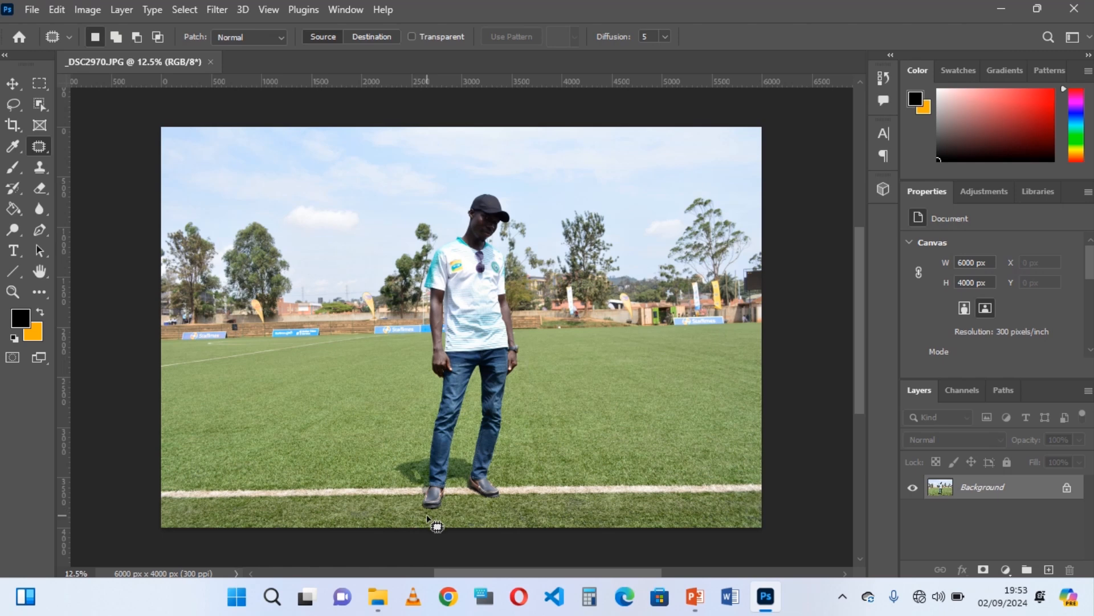
mouse_move(427, 516)
mouse_down()
mouse_move(398, 486)
mouse_move(387, 440)
mouse_move(420, 314)
mouse_up()
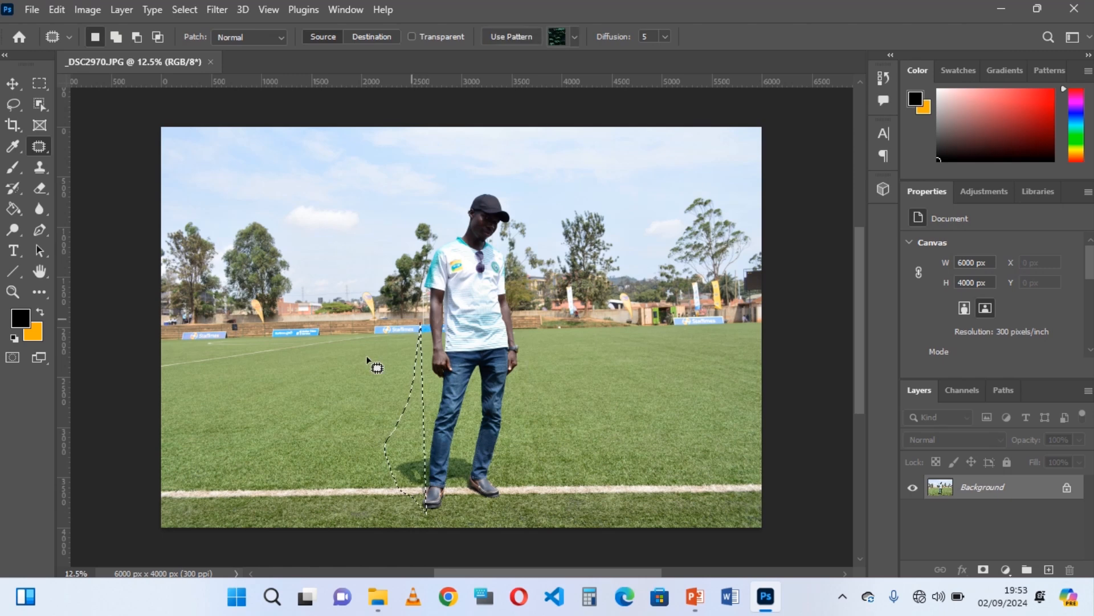
key(ctrl+d)
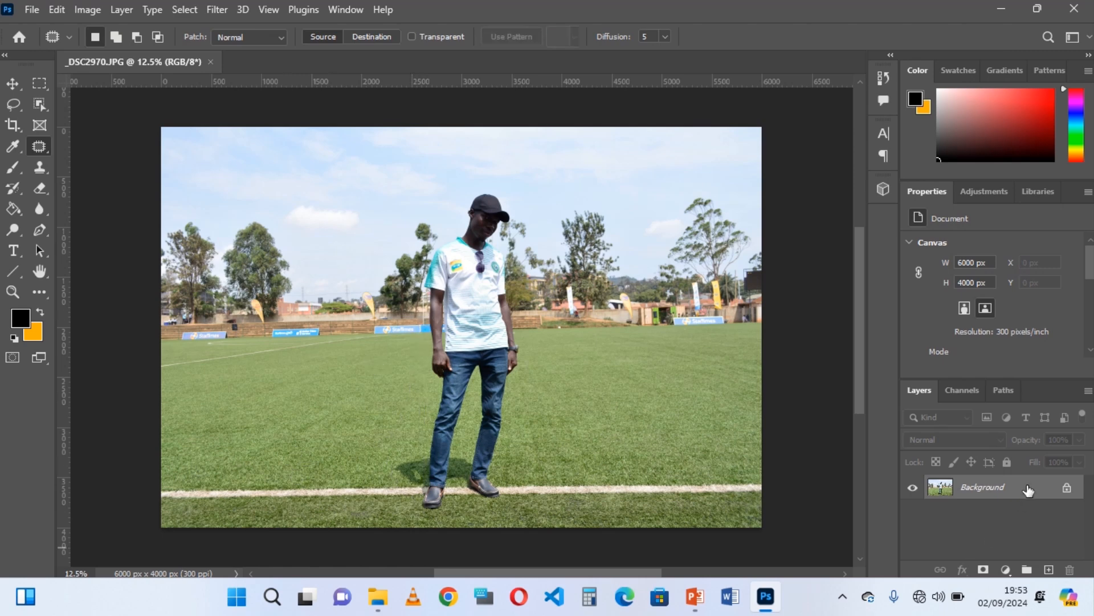
On a duplicate of the Background layer, patch out the man and his shadow with scenery sampled well to his right, and deselect.
drag(1029, 491, 1051, 570)
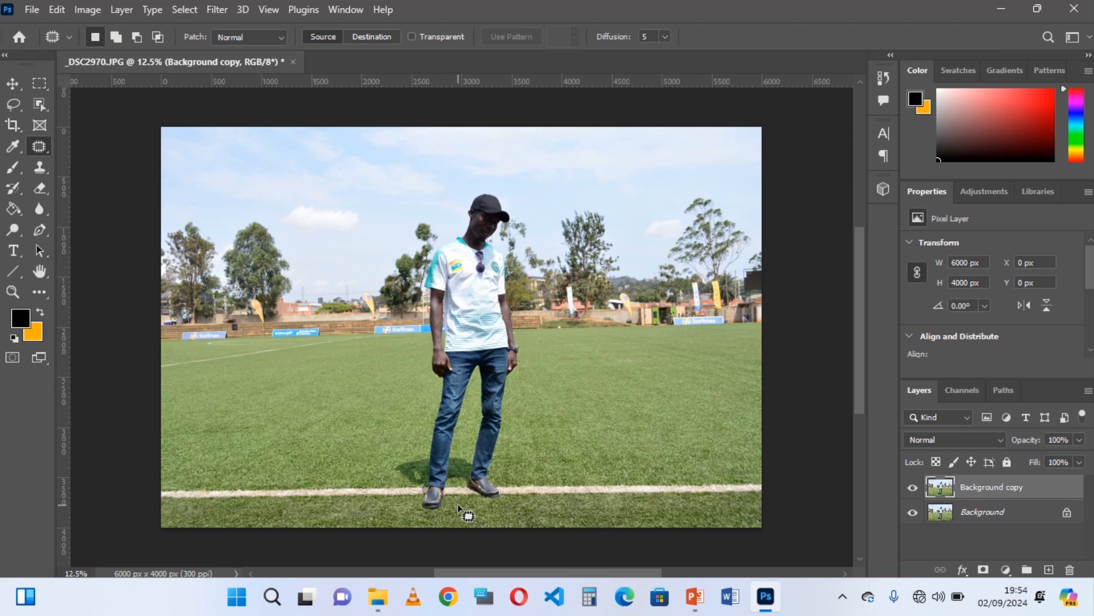
mouse_move(458, 507)
mouse_down()
mouse_move(394, 494)
mouse_move(379, 463)
mouse_move(409, 403)
mouse_move(425, 257)
mouse_move(452, 191)
mouse_move(480, 175)
mouse_move(519, 189)
mouse_move(539, 345)
mouse_move(527, 496)
mouse_move(494, 516)
mouse_move(452, 508)
mouse_up()
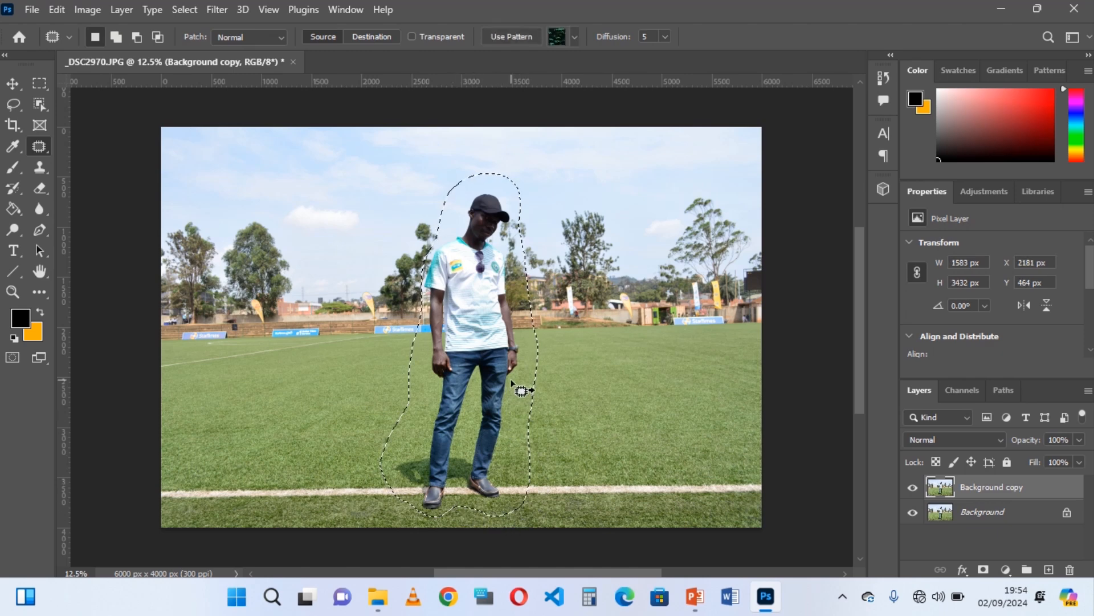
drag(521, 387, 662, 372)
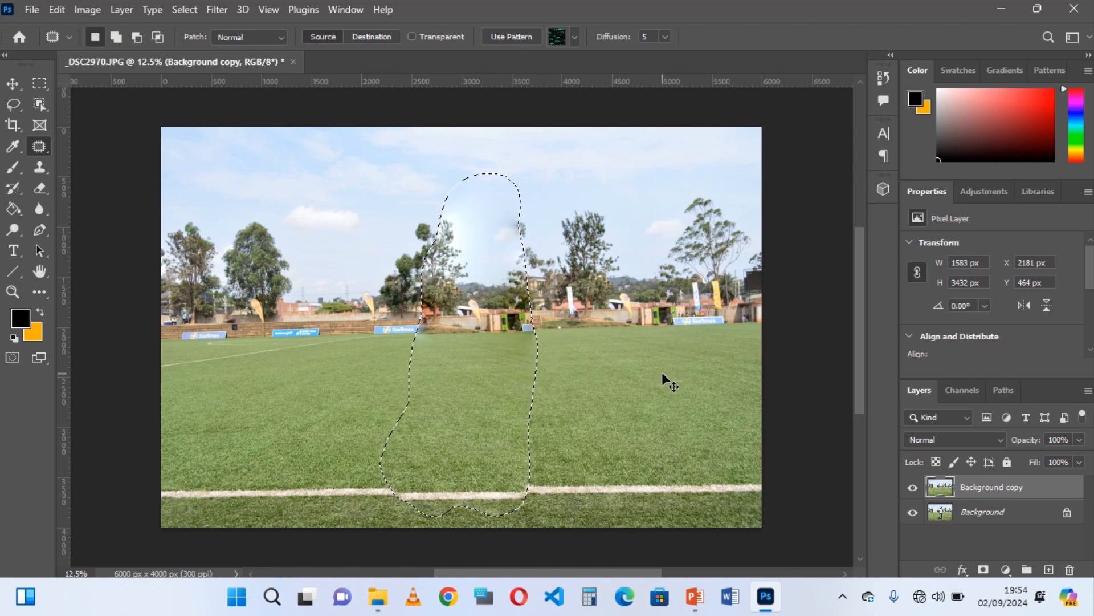
key(ctrl+d)
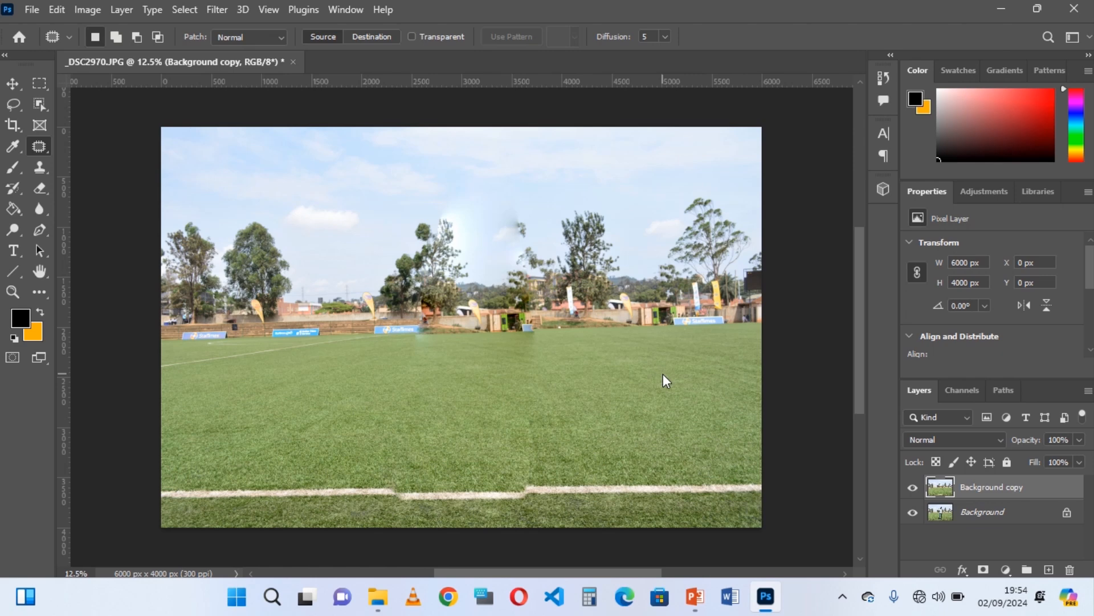
Compare the patched photo with the original by repeatedly hiding and showing the Background copy layer.
click(913, 489)
click(913, 489)
click(912, 489)
click(913, 489)
click(913, 489)
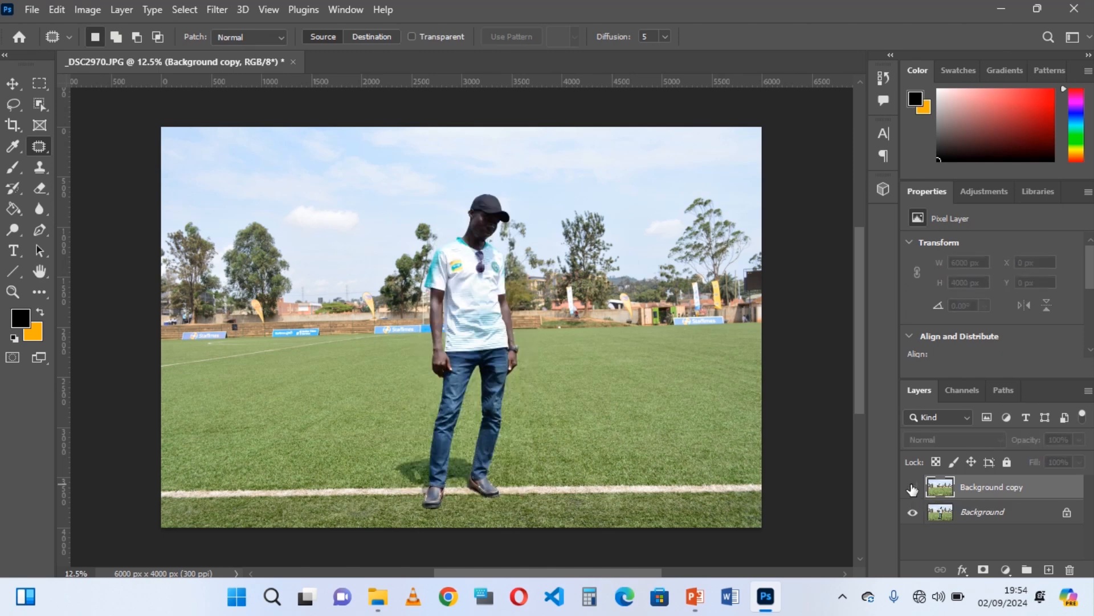
click(912, 489)
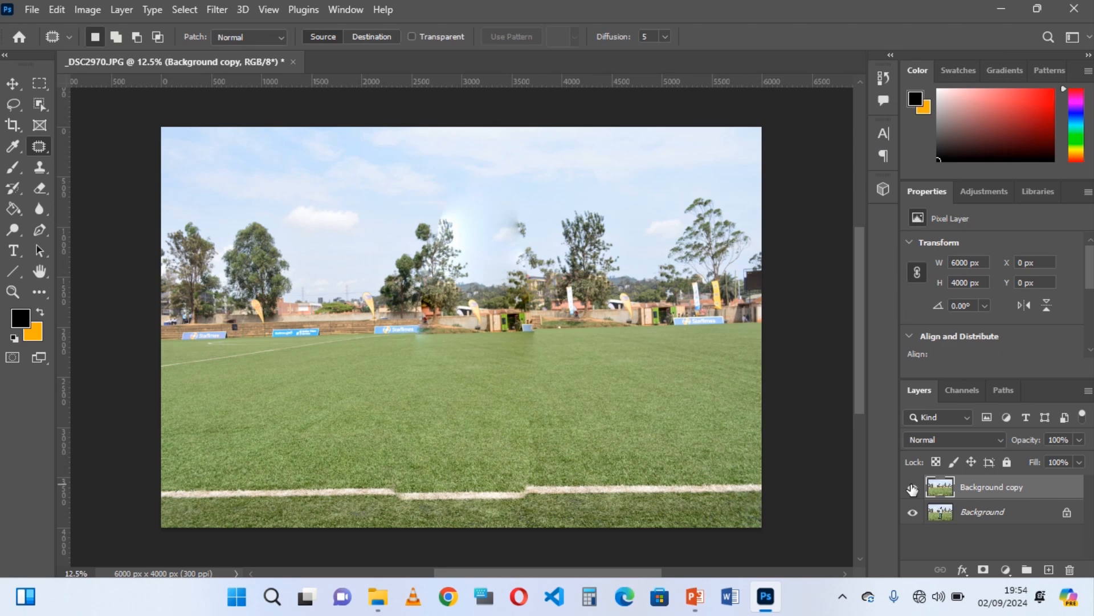
click(912, 489)
click(913, 489)
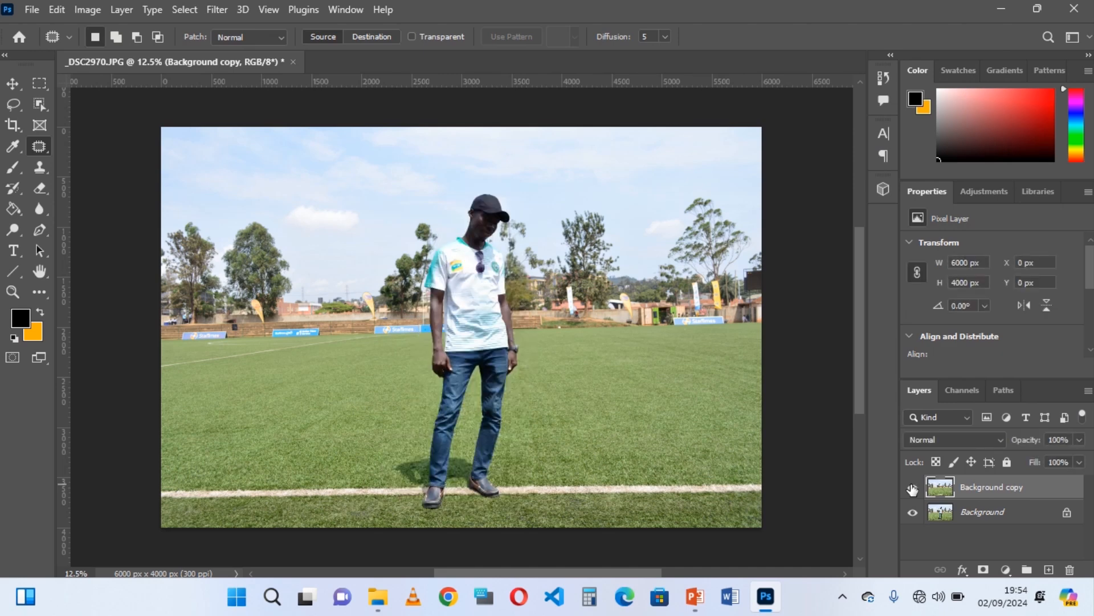
click(912, 490)
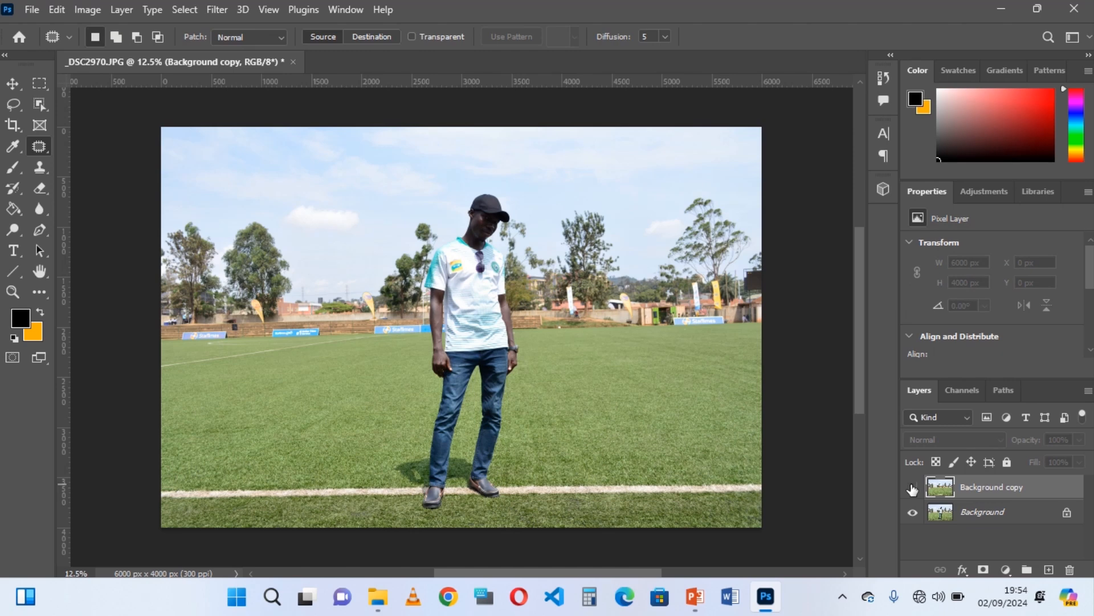
click(912, 489)
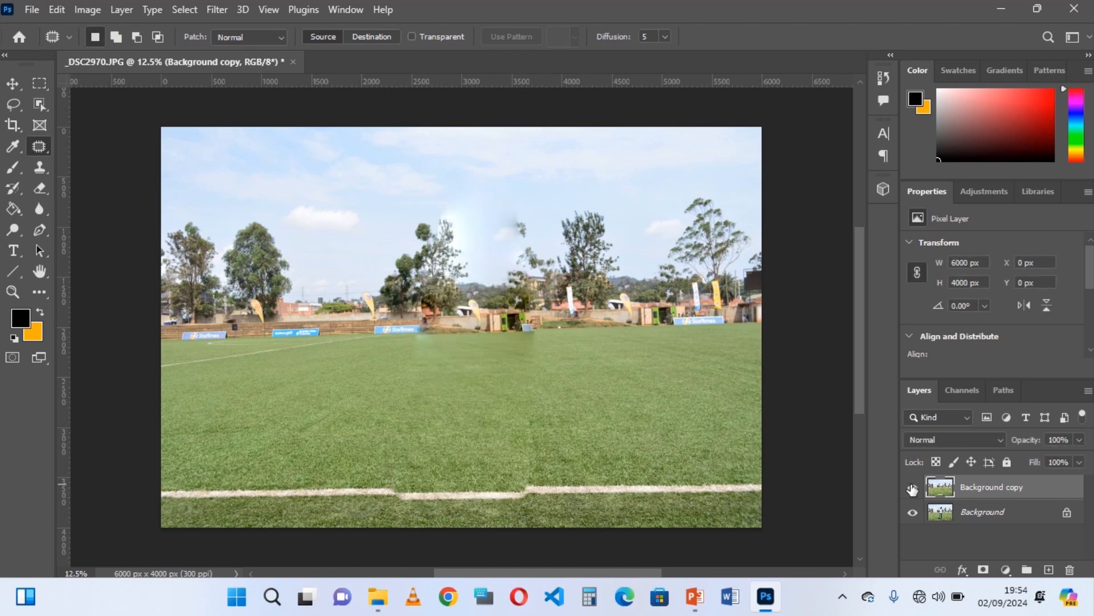
click(912, 489)
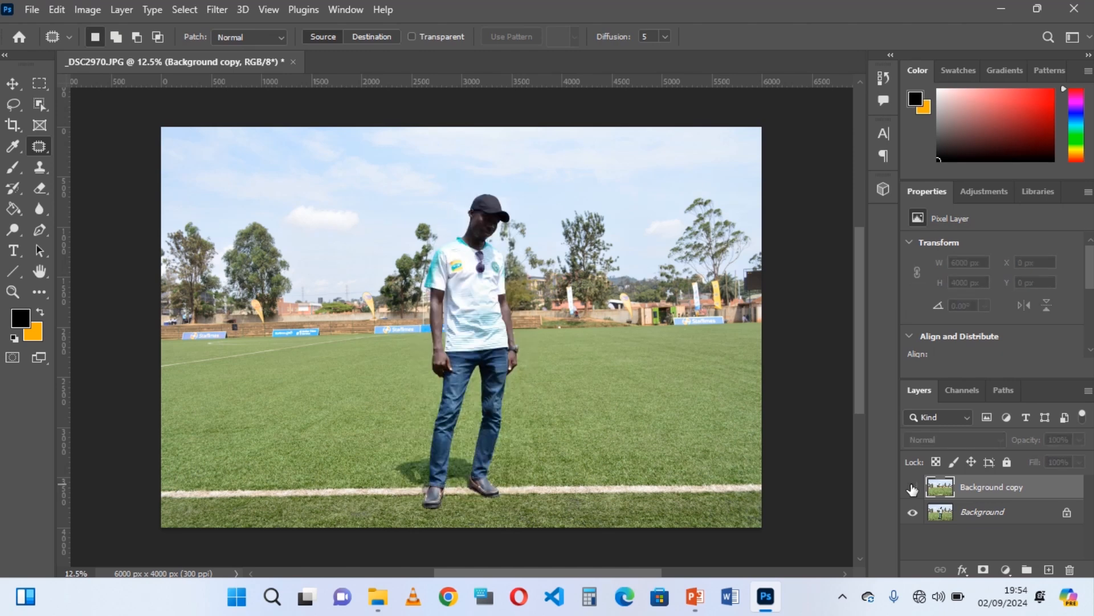
click(913, 489)
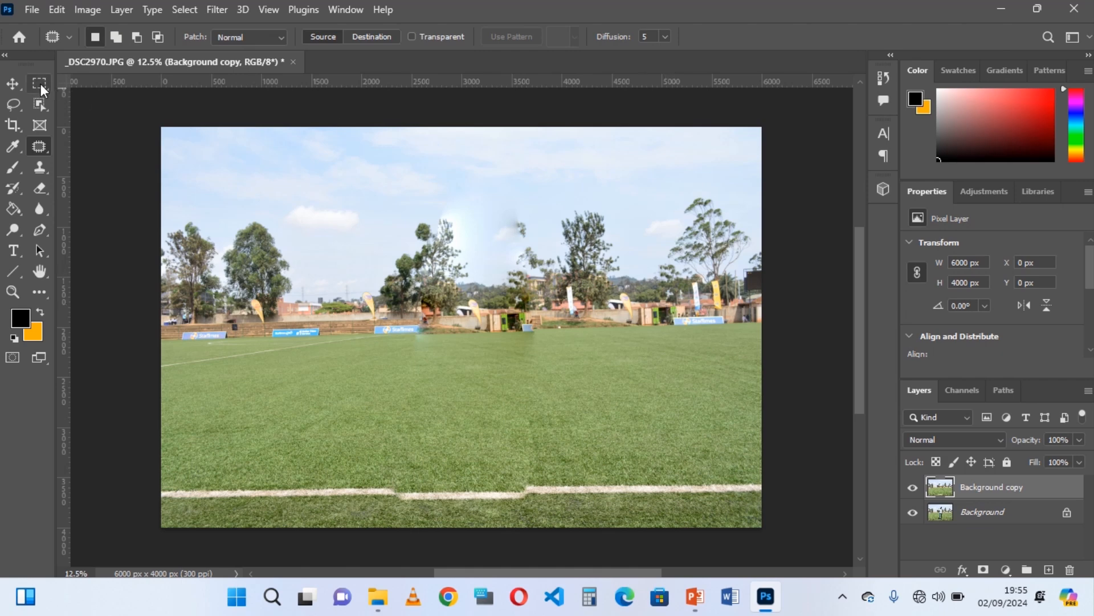
Delete the patched Background copy layer.
click(12, 85)
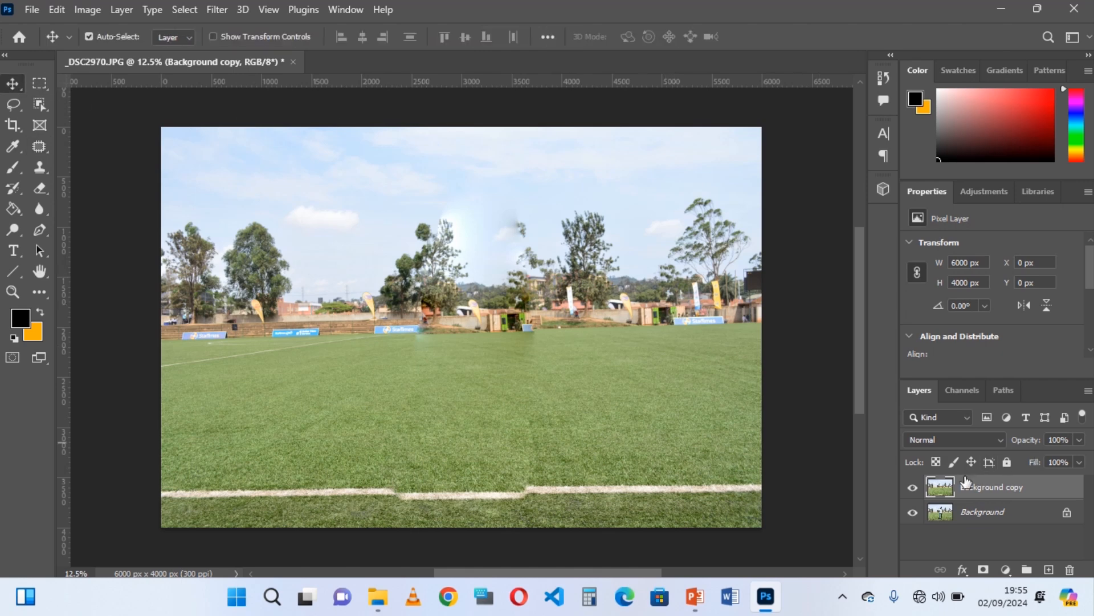
key(Delete)
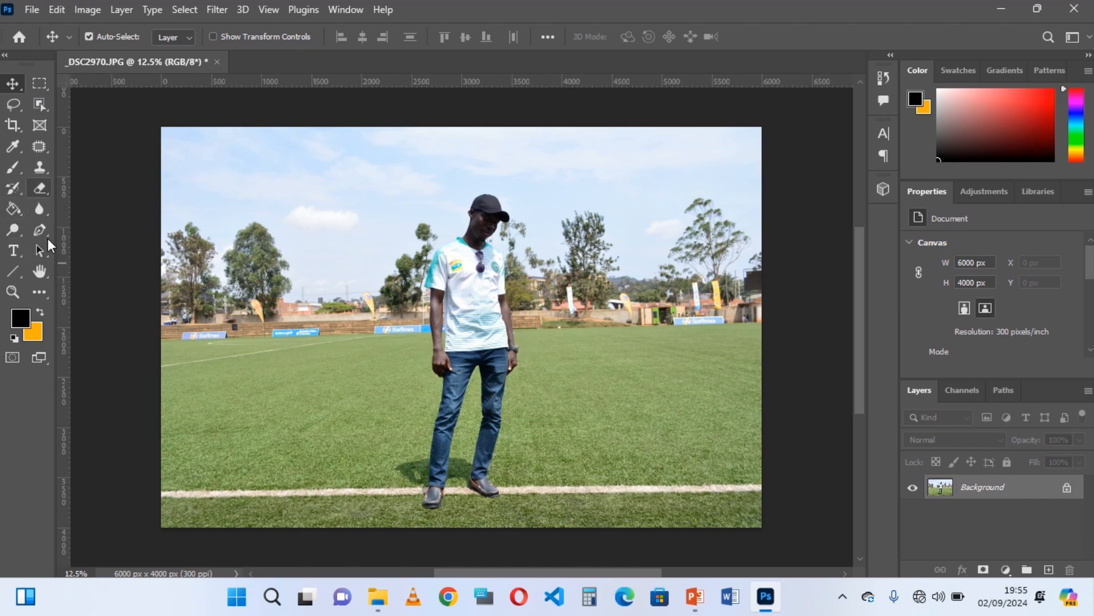
Using the Patch tool on a new Background copy, replace the outlined man with the nearby trees and field to his right, and deselect.
click(44, 143)
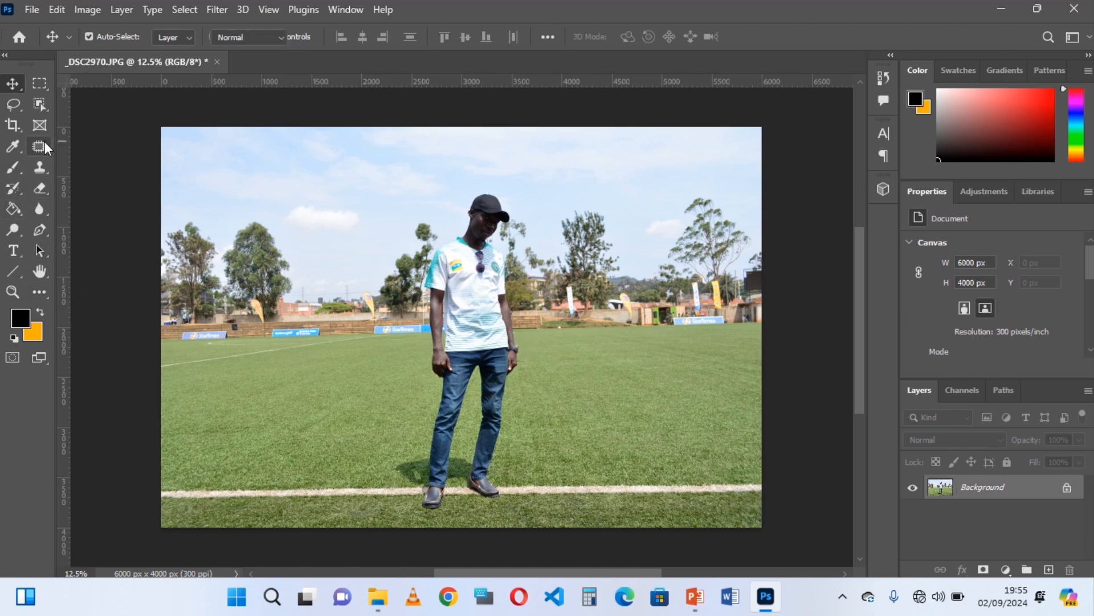
mouse_move(459, 505)
mouse_down()
mouse_move(419, 508)
mouse_move(381, 463)
mouse_move(423, 404)
mouse_move(430, 249)
mouse_move(474, 187)
mouse_move(489, 183)
mouse_move(521, 212)
mouse_move(535, 413)
mouse_move(524, 487)
mouse_move(463, 507)
mouse_up()
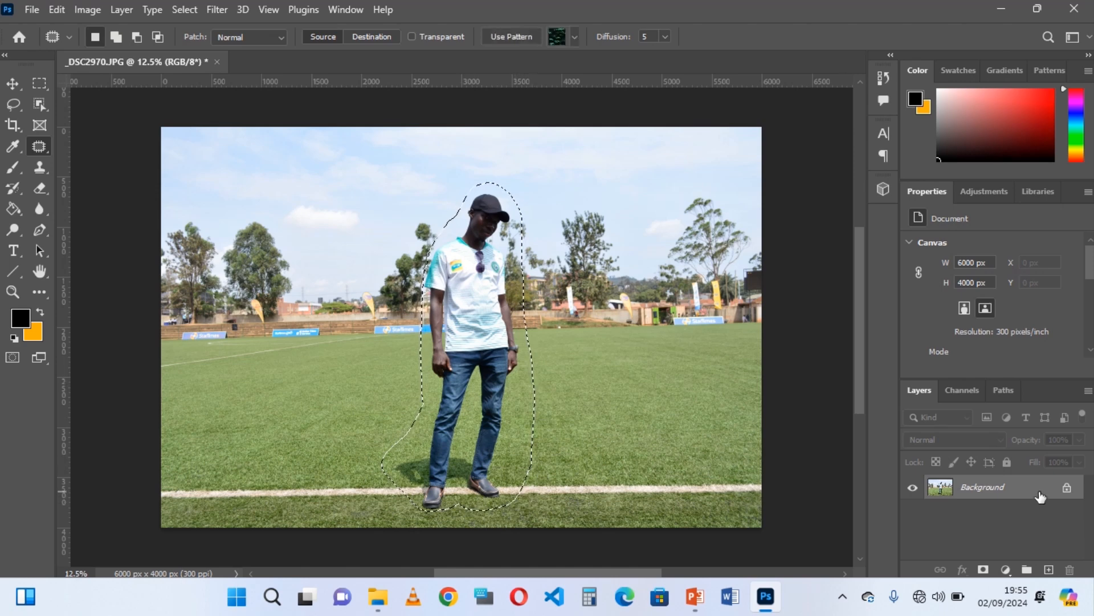
drag(1043, 494, 1051, 570)
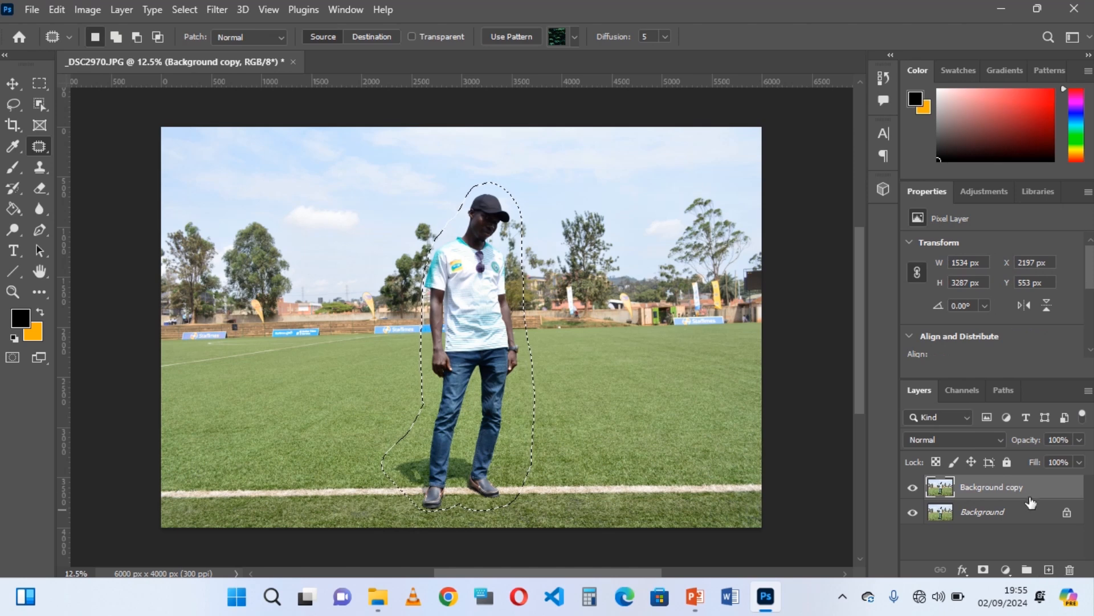
drag(482, 350, 593, 349)
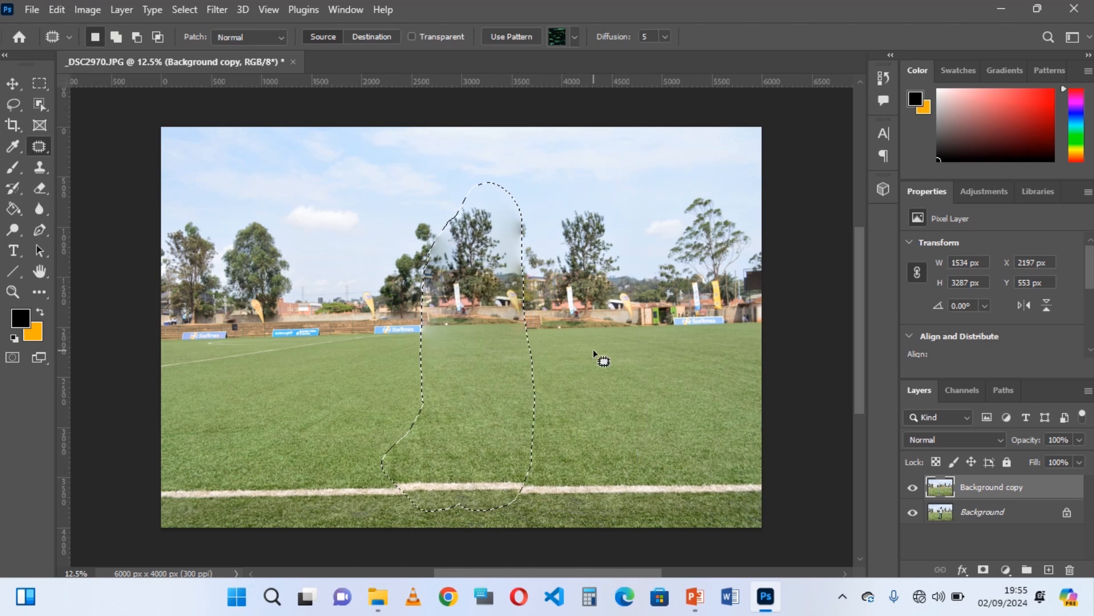
key(ctrl+d)
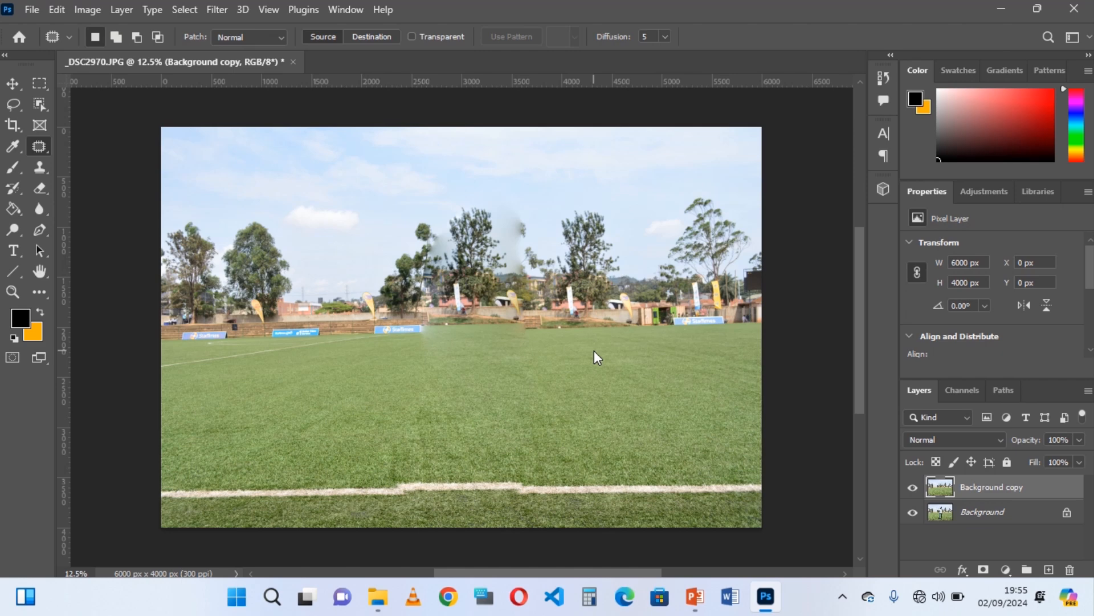
Toggle the new Background copy's visibility to compare the second patch attempt with the original photo.
click(913, 490)
click(913, 490)
click(912, 491)
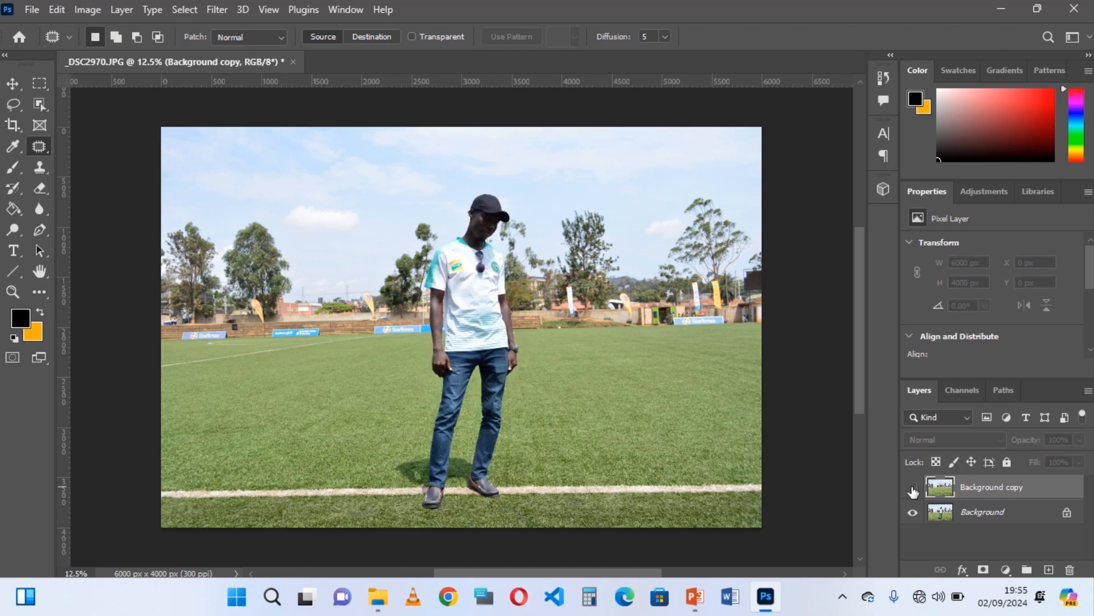
click(912, 491)
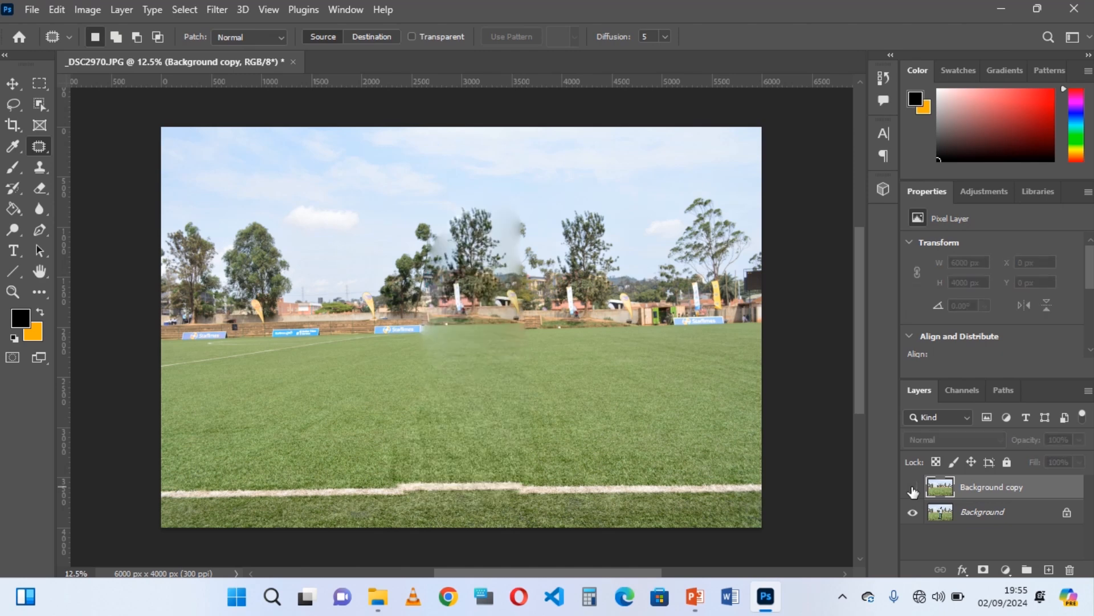
click(913, 491)
click(912, 490)
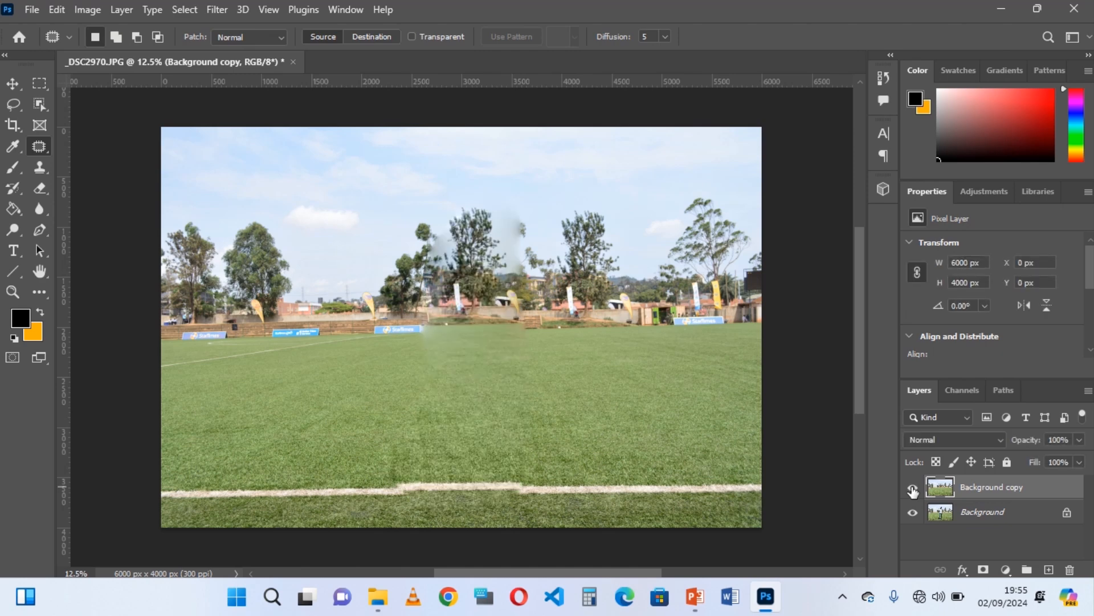
click(912, 490)
click(912, 490)
click(913, 490)
click(912, 490)
click(912, 491)
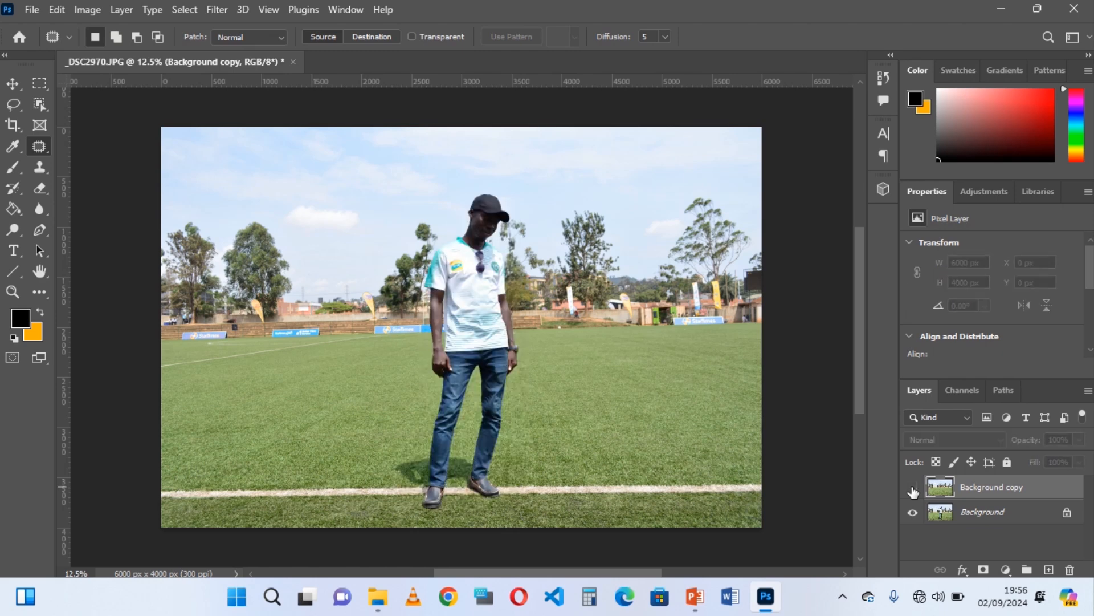
click(913, 491)
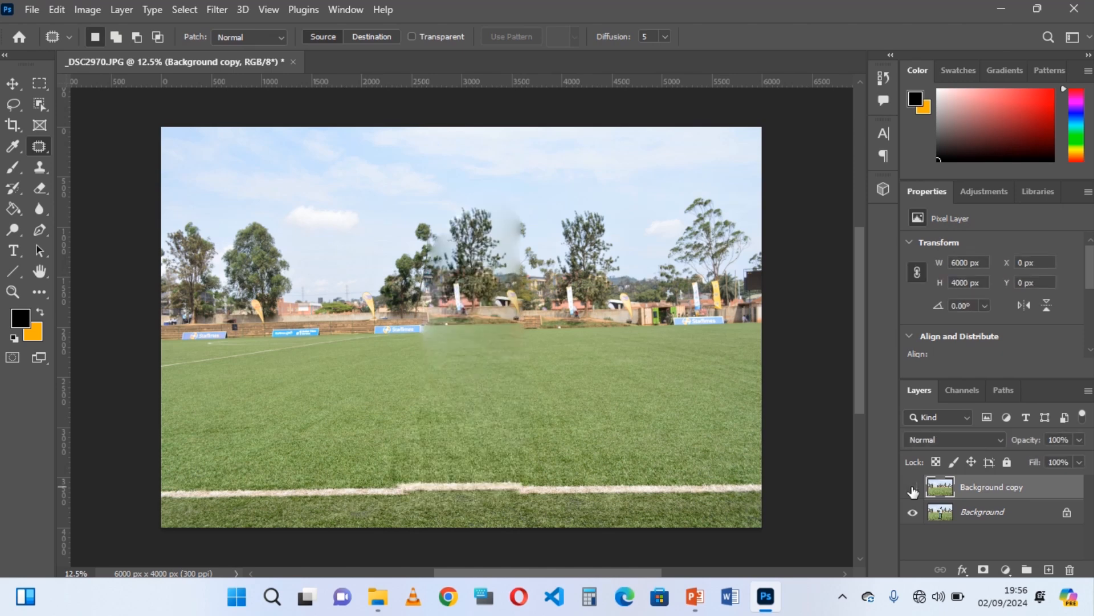
click(913, 490)
click(913, 490)
Delete the patched Background copy and duplicate the Background layer again.
drag(1019, 494, 1071, 572)
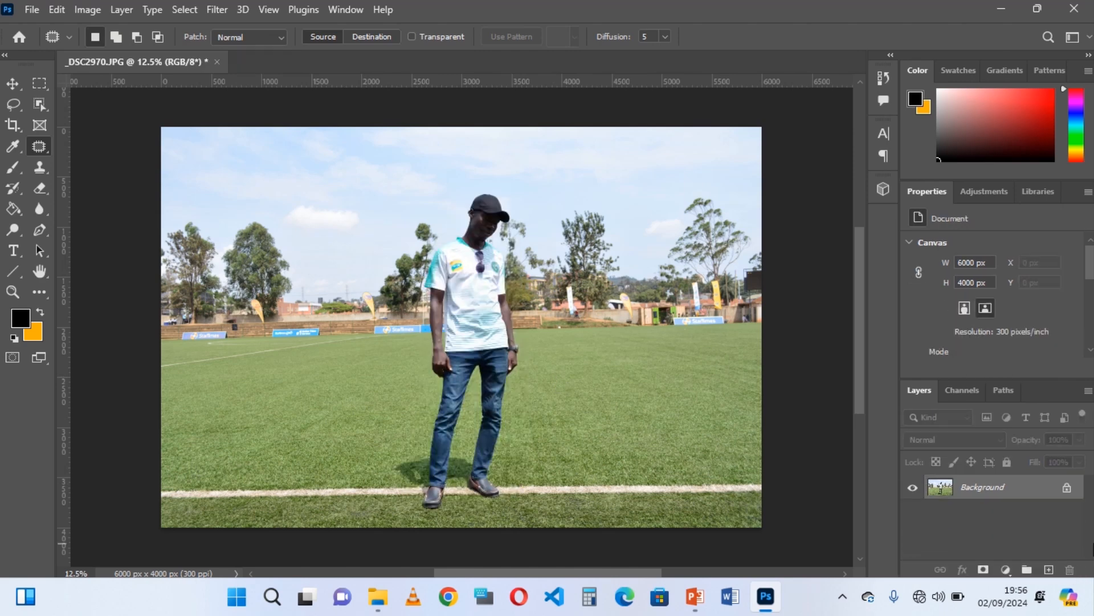
drag(1033, 491, 1049, 571)
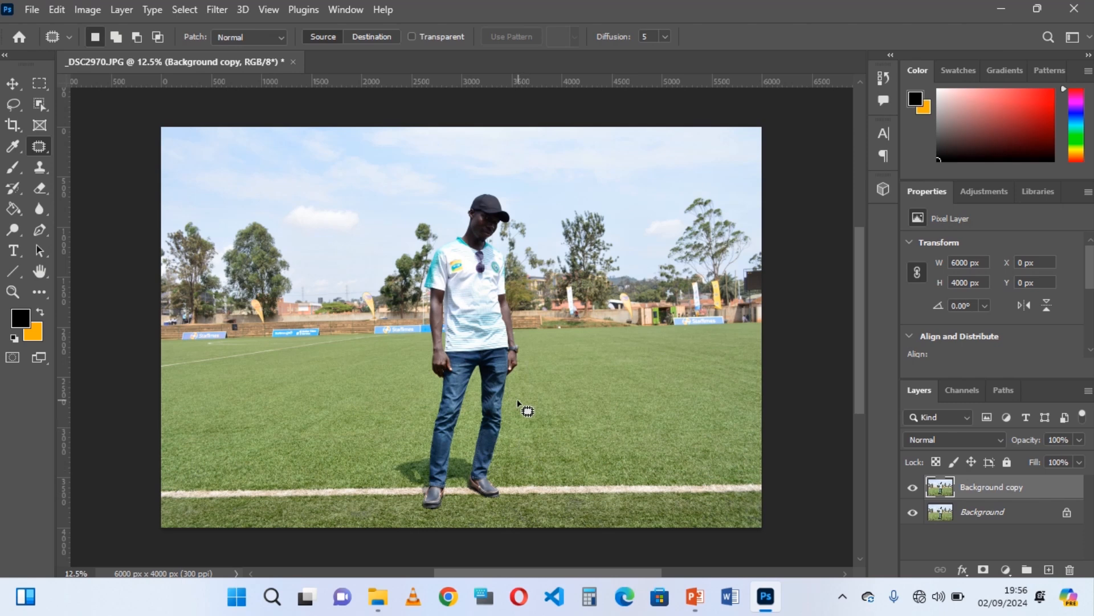
Outline the man and his shadow with the Patch tool, about 1534 × 3423 px, and patch them from the right, lining up the white pitch line.
mouse_move(516, 401)
mouse_down()
mouse_move(507, 499)
mouse_move(420, 518)
mouse_move(384, 475)
mouse_up()
mouse_move(410, 438)
mouse_down()
mouse_move(424, 260)
mouse_move(476, 179)
mouse_move(489, 176)
mouse_move(506, 183)
mouse_move(523, 226)
mouse_move(515, 408)
mouse_up()
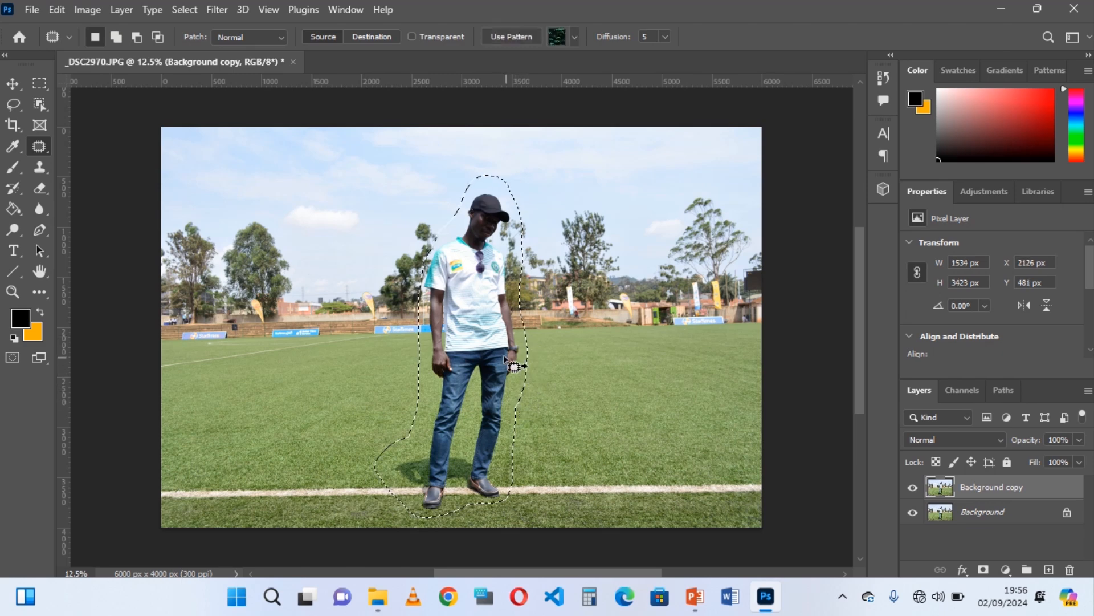
drag(505, 354, 597, 350)
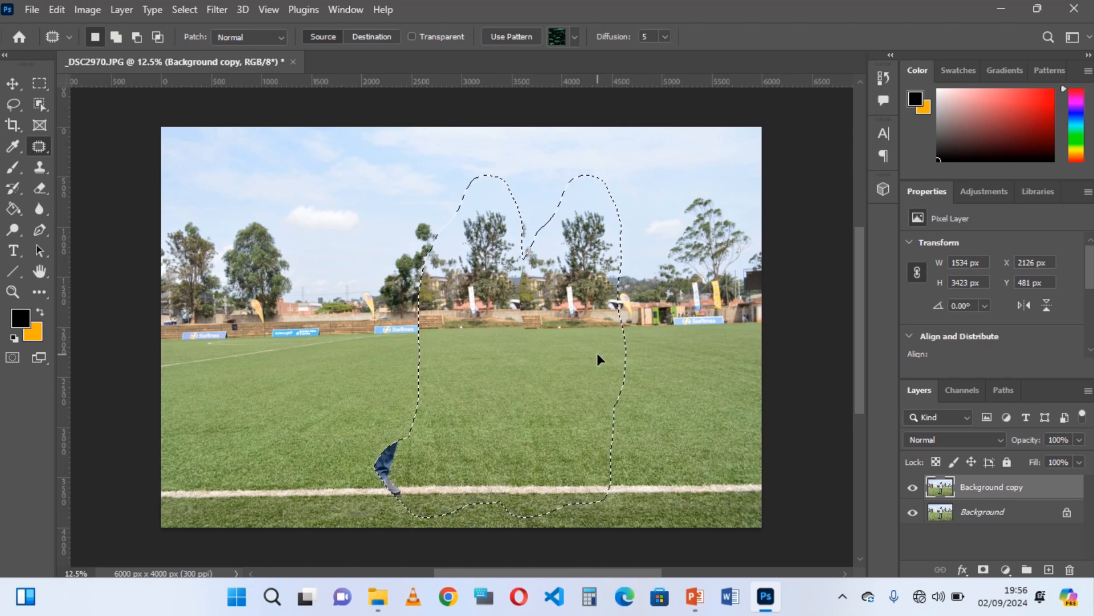
drag(598, 352, 620, 353)
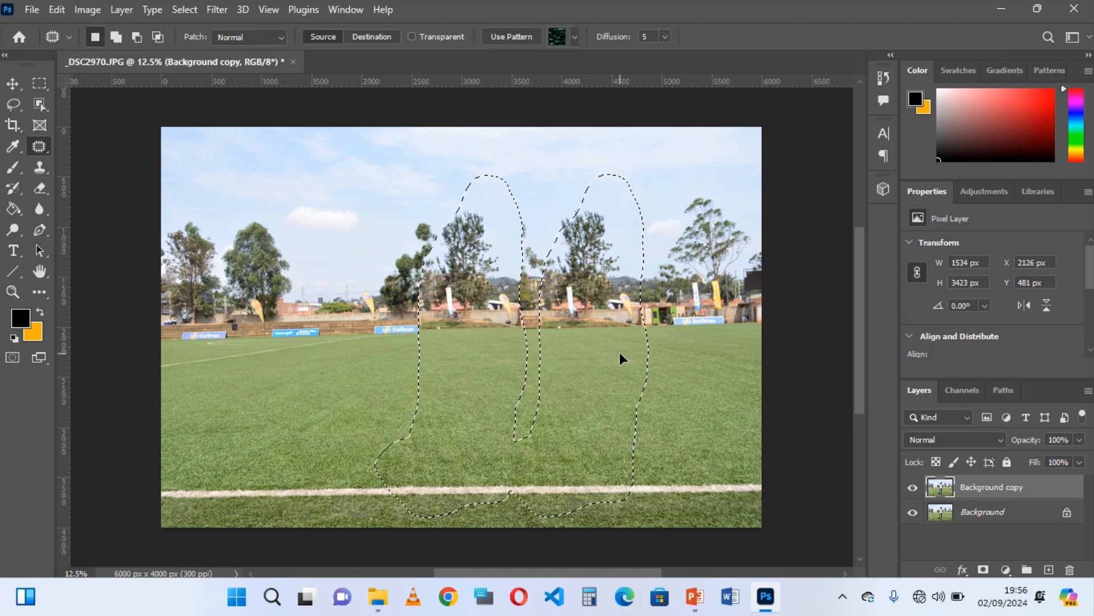
drag(620, 352, 620, 352)
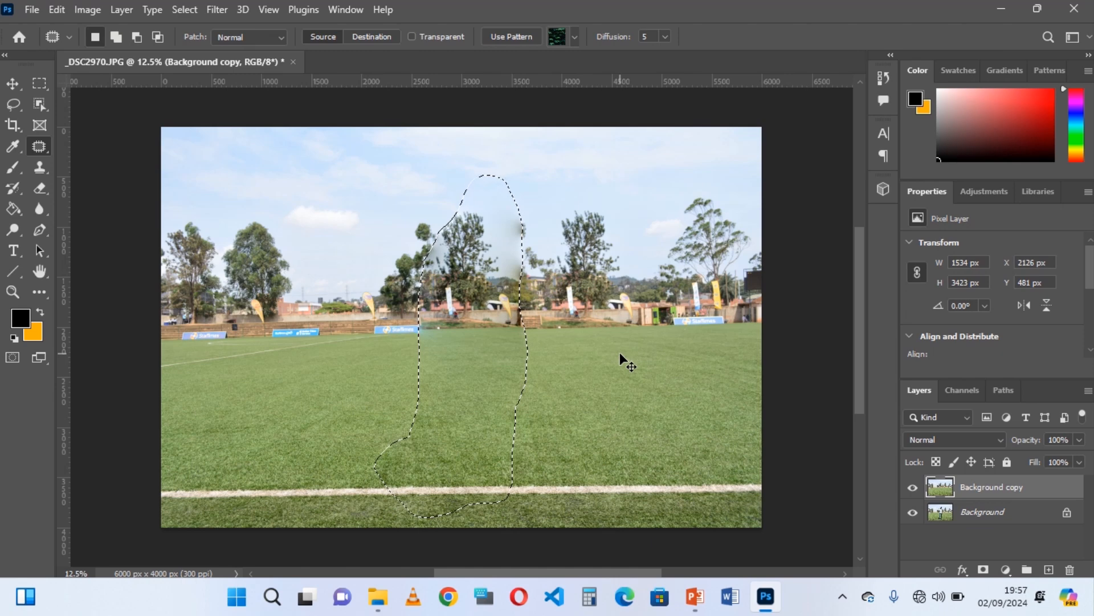
Deselect the patched area, switch to the Move tool, and toggle the Background copy's visibility to compare the third patch with the original photo.
key(ctrl+d)
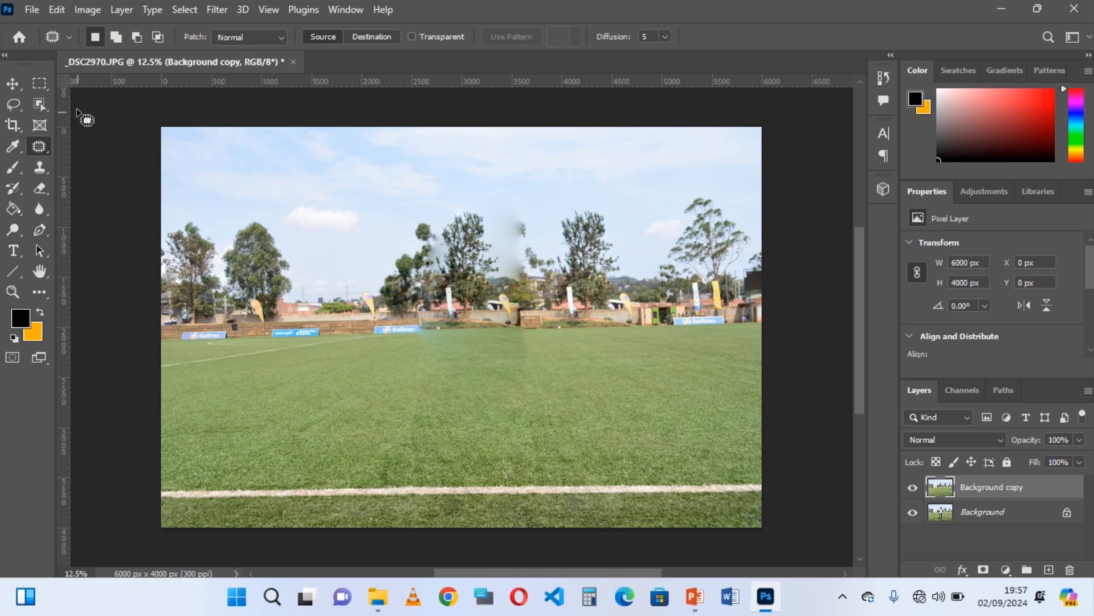
click(12, 86)
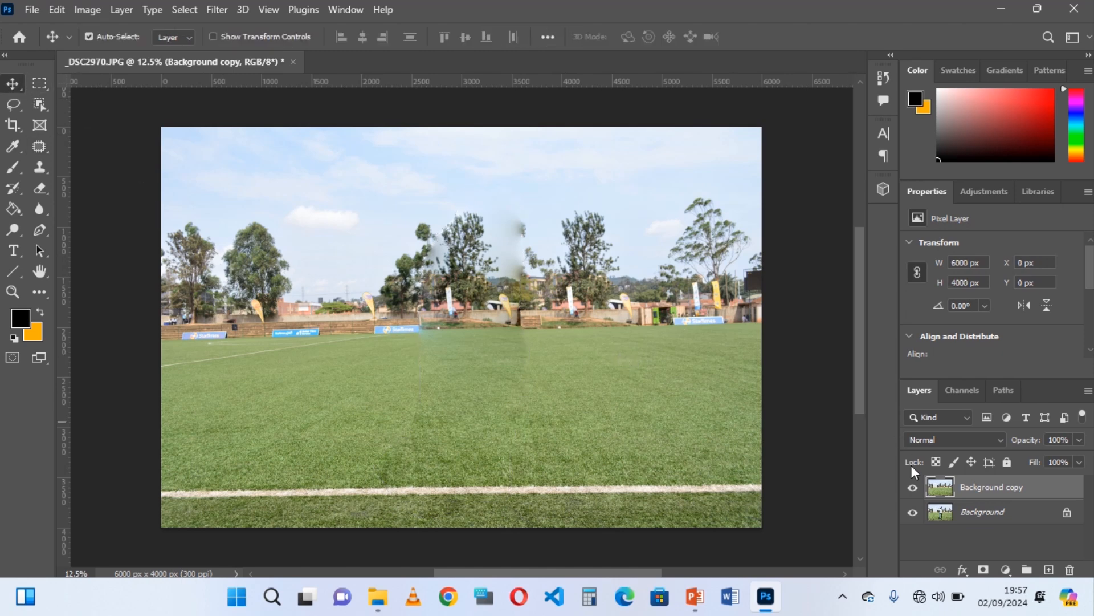
click(913, 491)
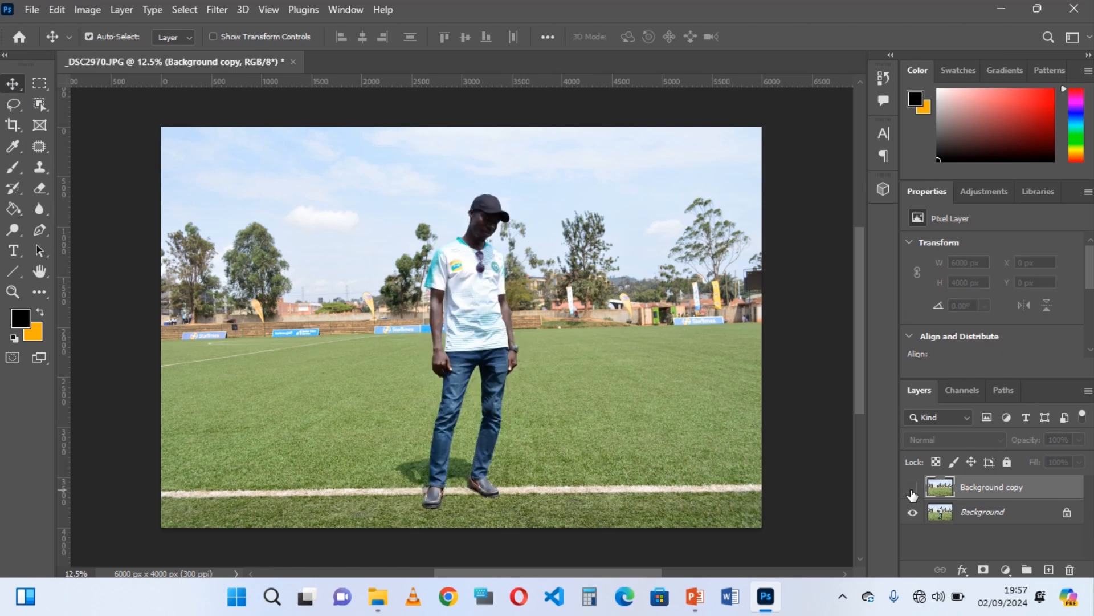
click(912, 492)
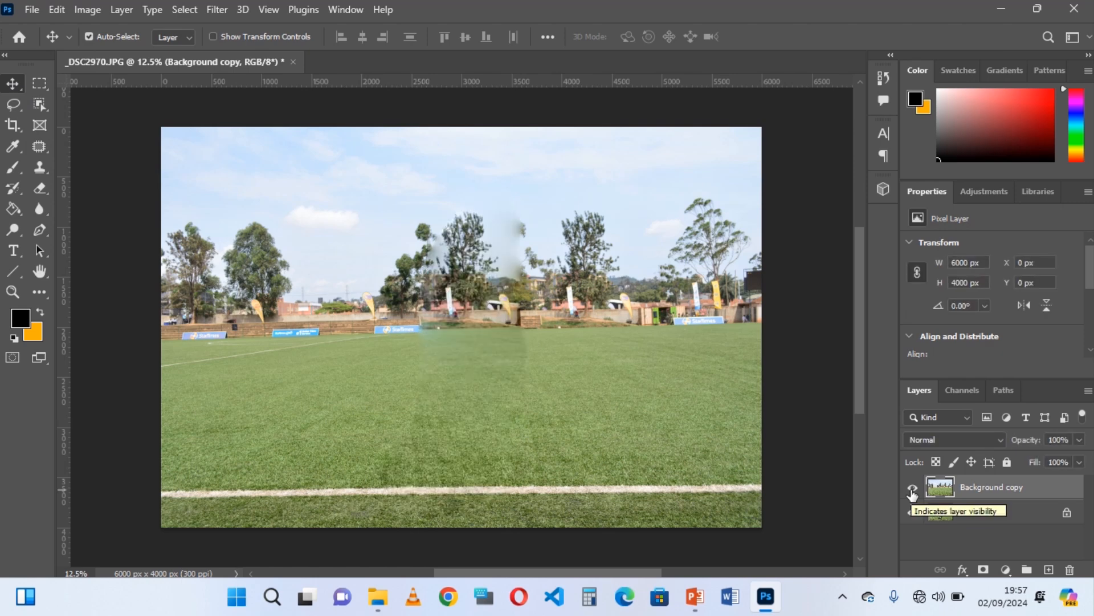
click(913, 491)
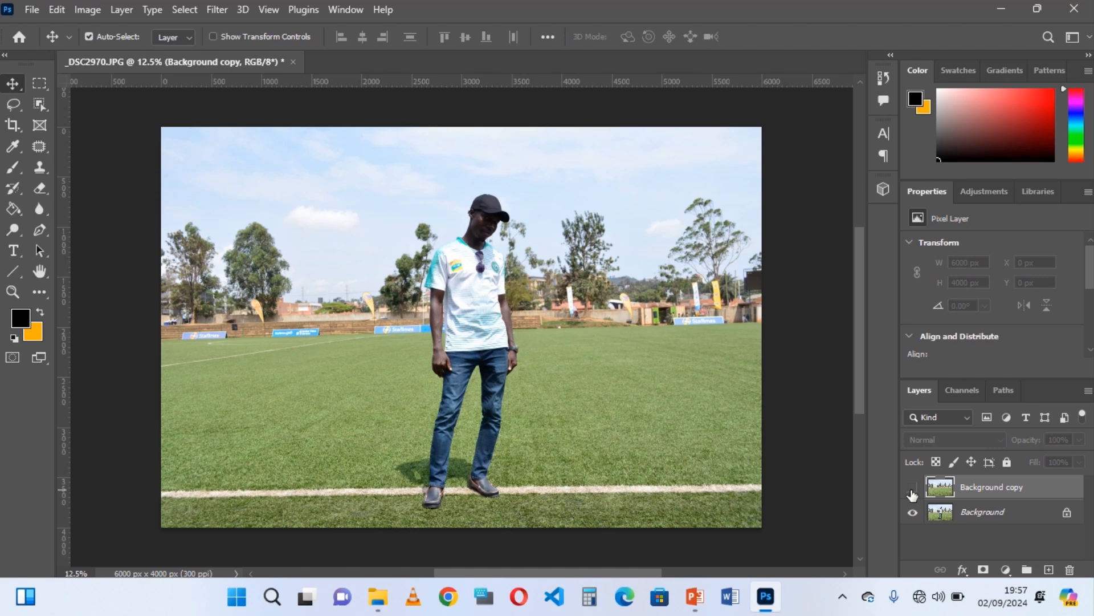
click(913, 491)
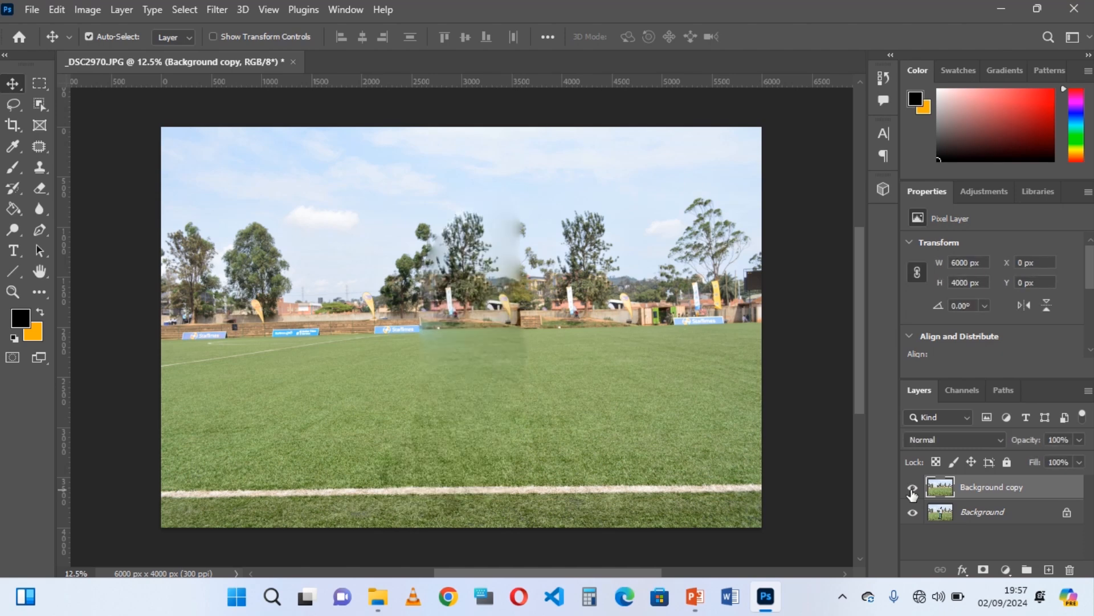
click(913, 491)
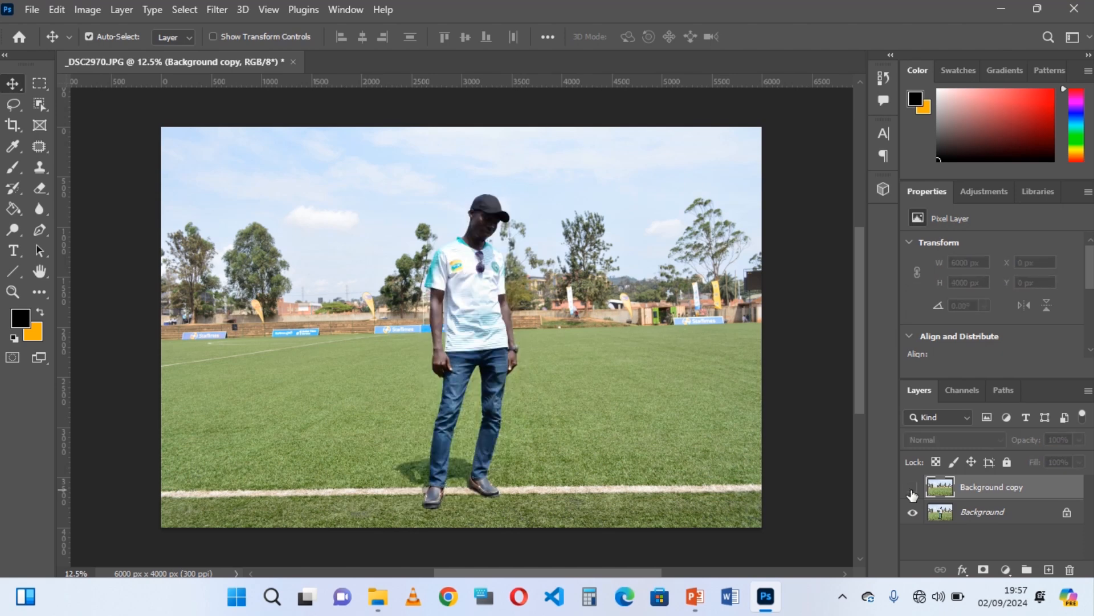
click(913, 492)
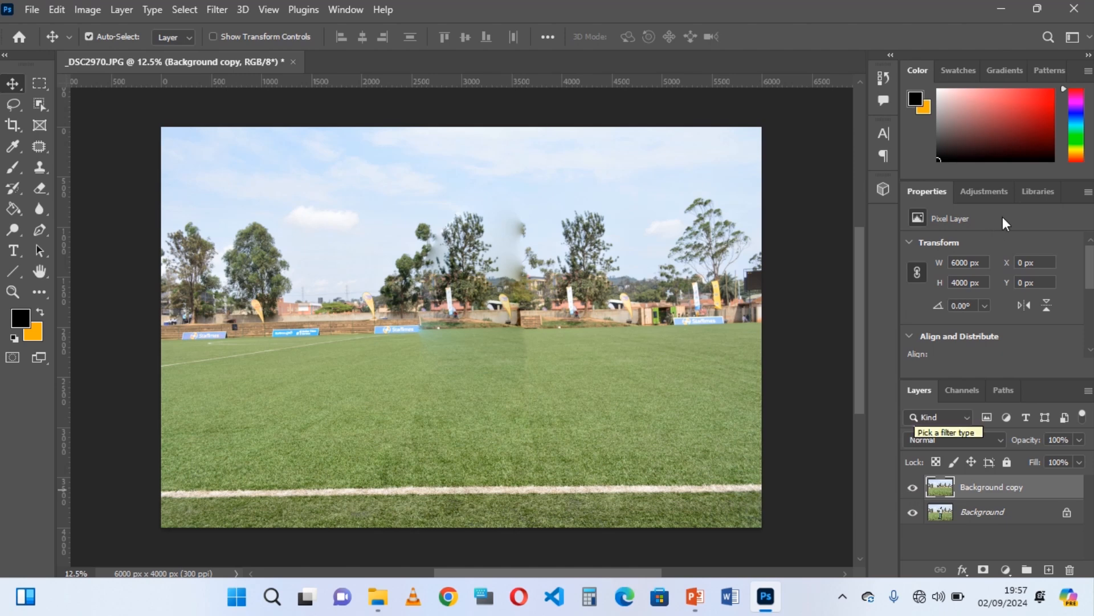
Quit the program without saving the changes to _DSC2970.JPG.
click(1070, 17)
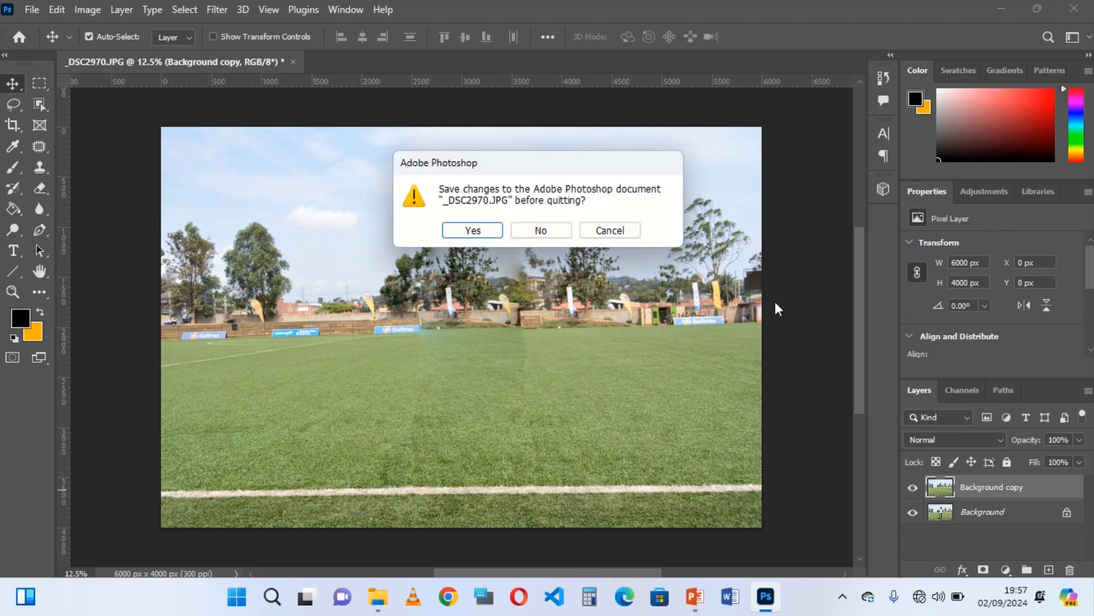
click(532, 231)
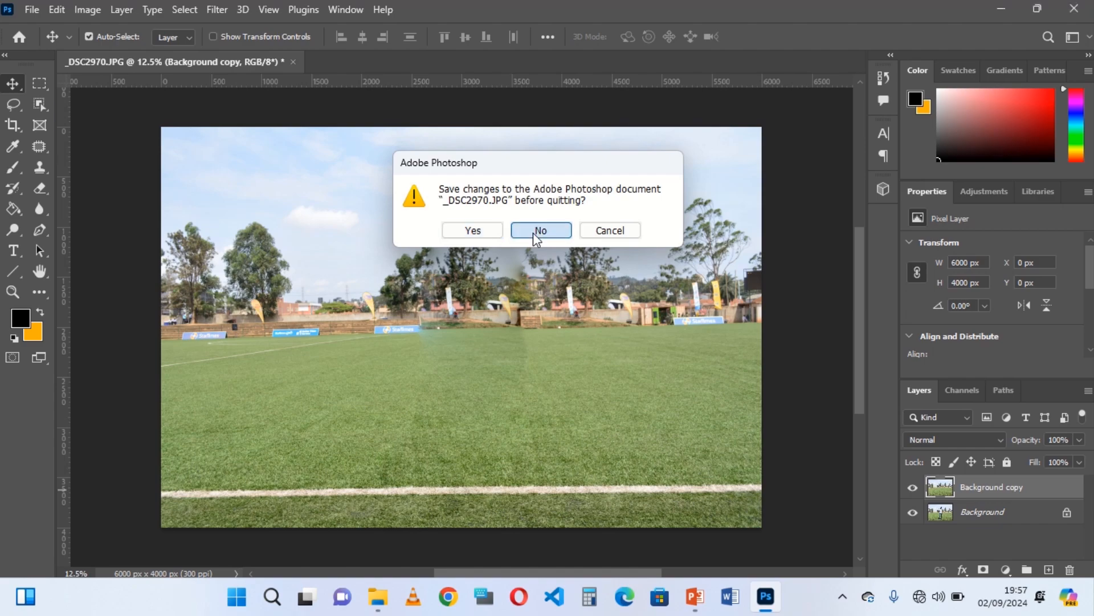